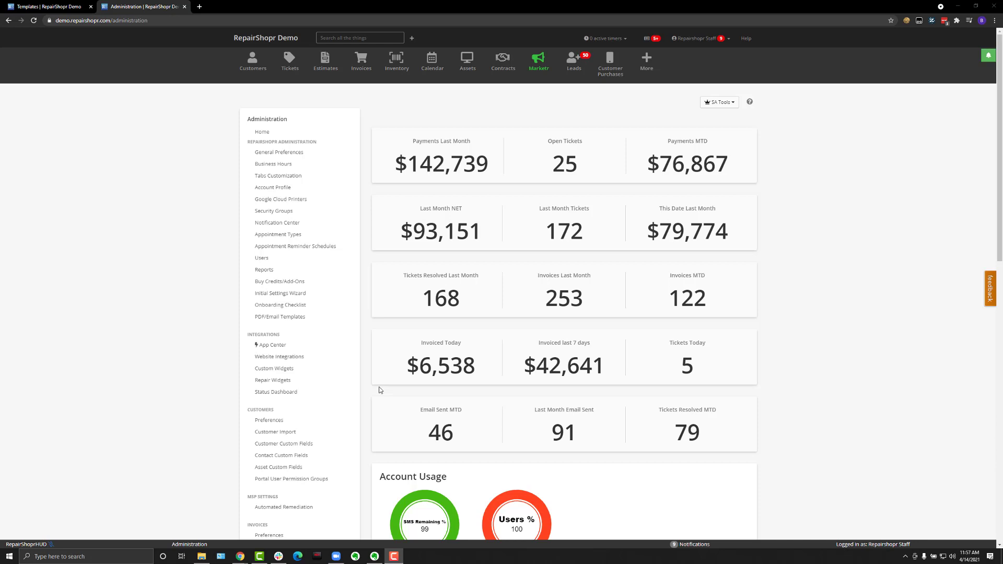
- Open the Asset Label Template from PDF/Email Templates > Label Templates in the Simple Editor
{"action": "left_click", "coordinate": [293, 319]}
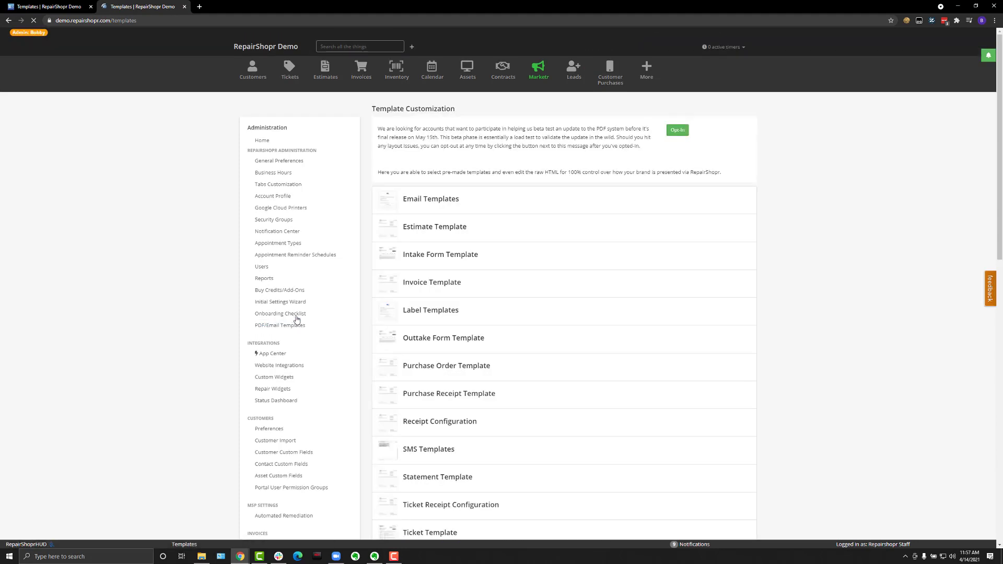
{"action": "left_click", "coordinate": [416, 320]}
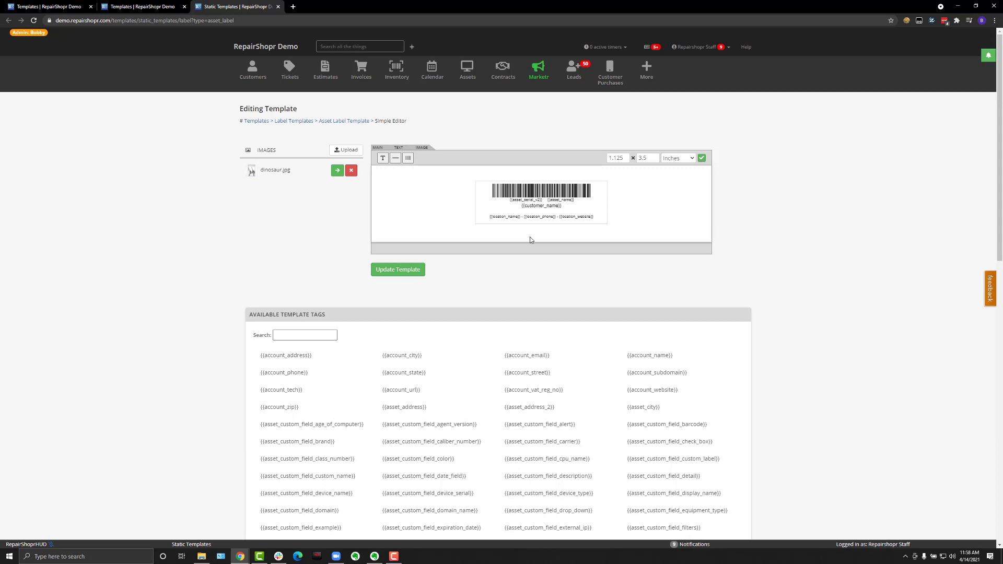
- Move the barcode lower on the label and drag the location line above it
{"action": "left_click", "coordinate": [517, 191]}
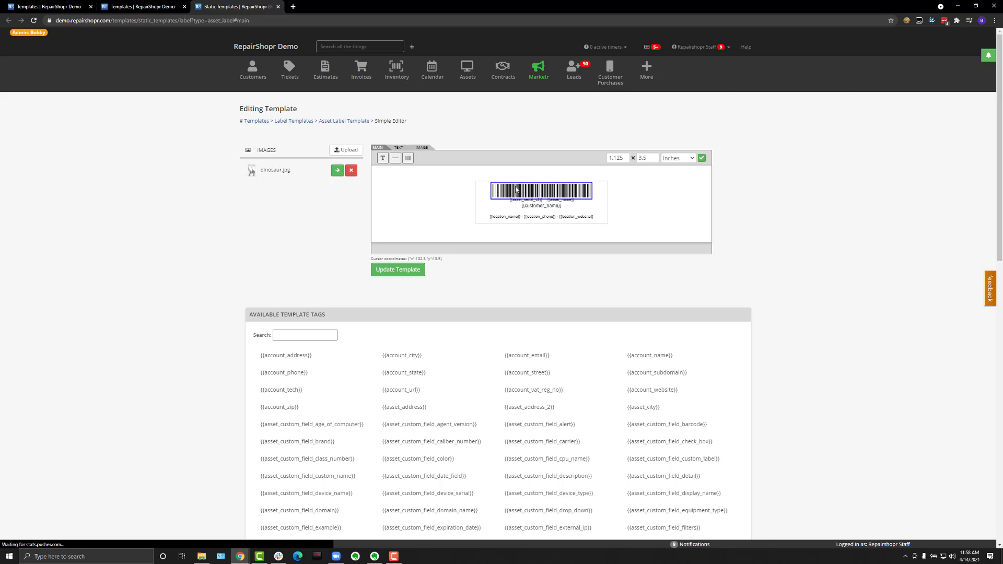
{"action": "left_click_drag", "start_coordinate": [526, 195], "coordinate": [520, 220]}
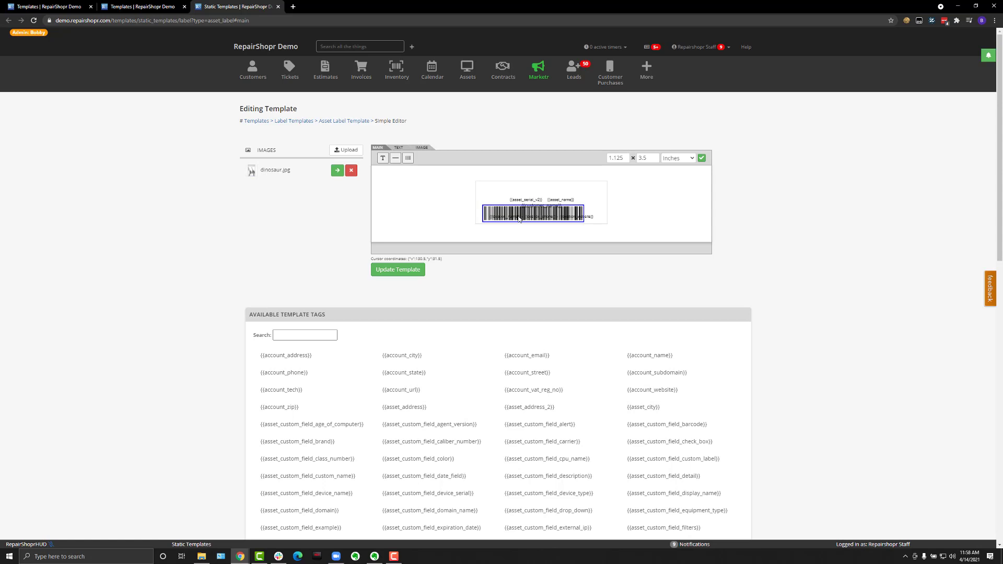
{"action": "left_click_drag", "start_coordinate": [520, 219], "coordinate": [510, 192]}
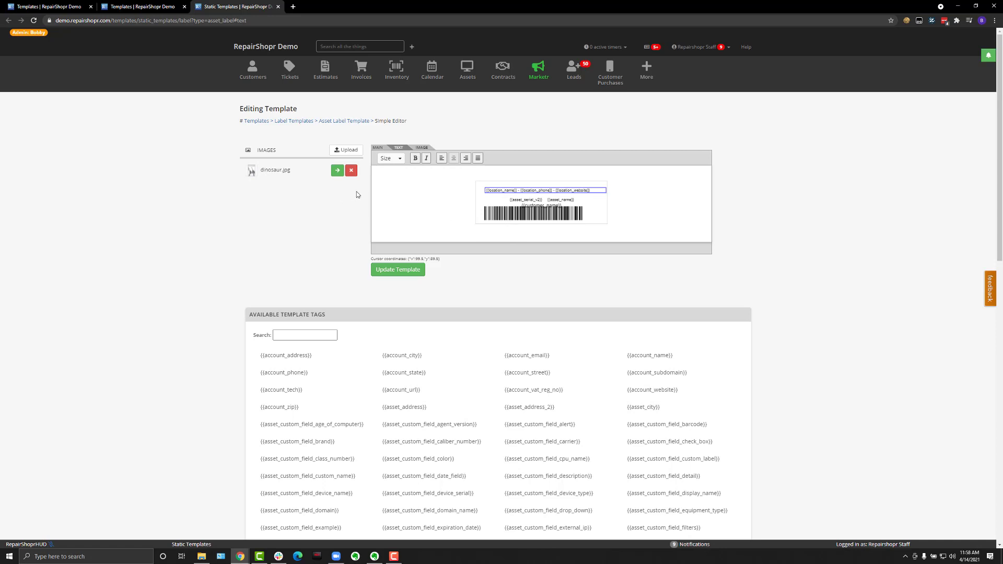
- Add dinosaur.jpg to the label, resize it to 30 × 30, and place it beside the barcode
{"action": "left_click", "coordinate": [337, 171]}
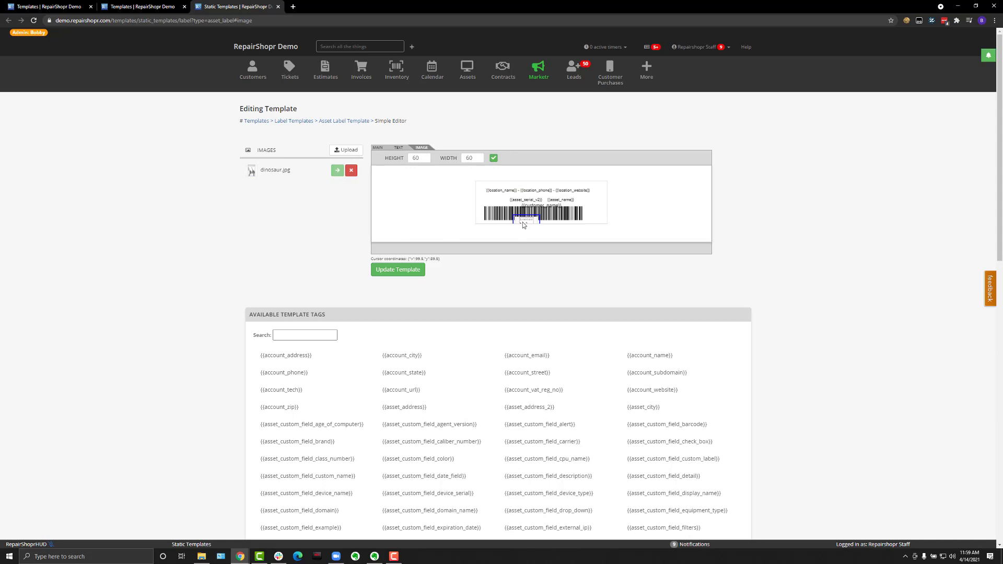
{"action": "left_click_drag", "start_coordinate": [523, 222], "coordinate": [597, 205]}
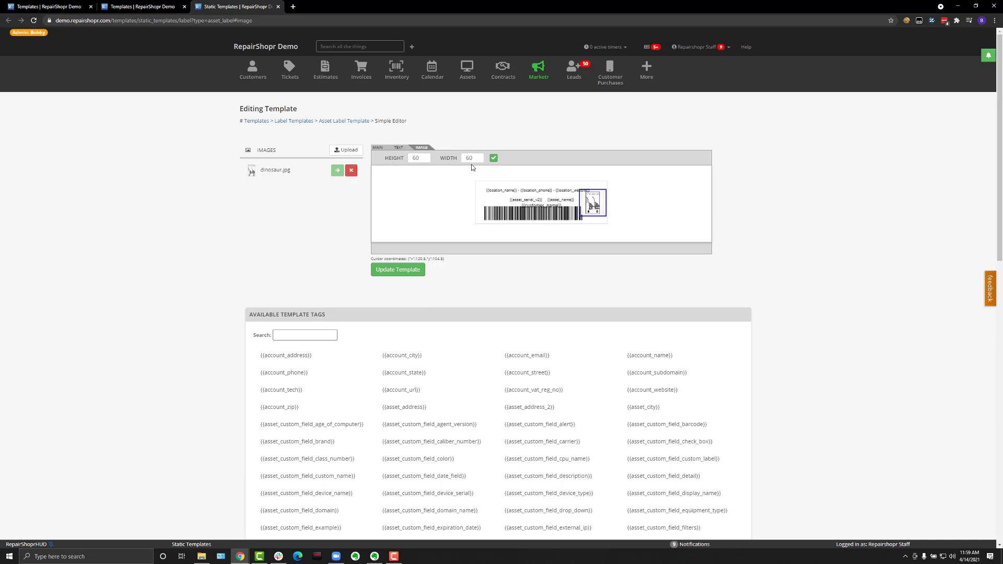
{"action": "left_click", "coordinate": [429, 161]}
{"action": "type", "text": "30"}
{"action": "key", "text": "Tab"}
{"action": "type", "text": "30"}
{"action": "left_click", "coordinate": [494, 157]}
{"action": "mouse_move", "coordinate": [587, 198]}
{"action": "left_mouse_down"}
{"action": "mouse_move", "coordinate": [598, 212]}
{"action": "mouse_move", "coordinate": [592, 205]}
{"action": "left_mouse_up"}
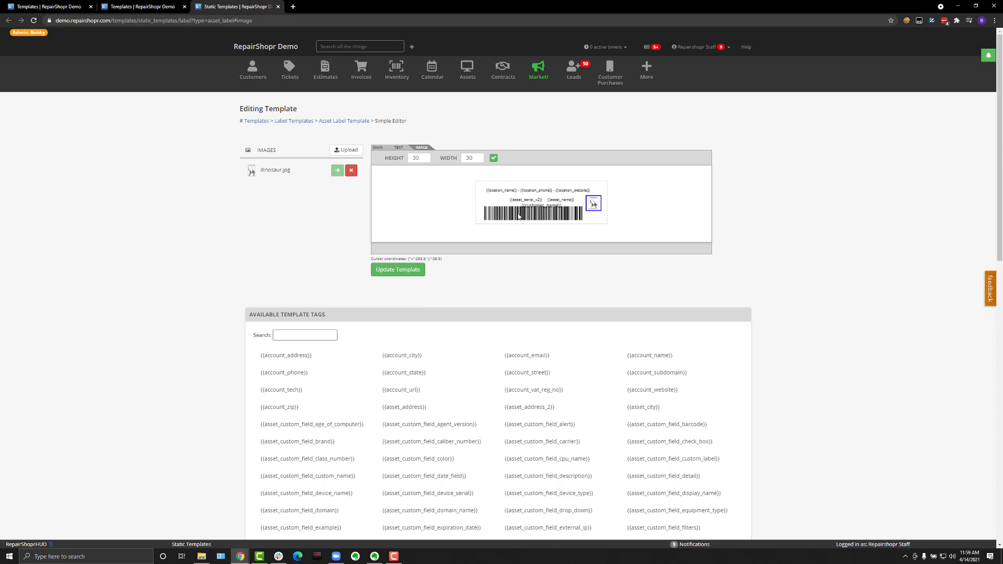
- Delete the old barcode and add a new one from the MAIN tools
{"action": "left_click", "coordinate": [377, 148]}
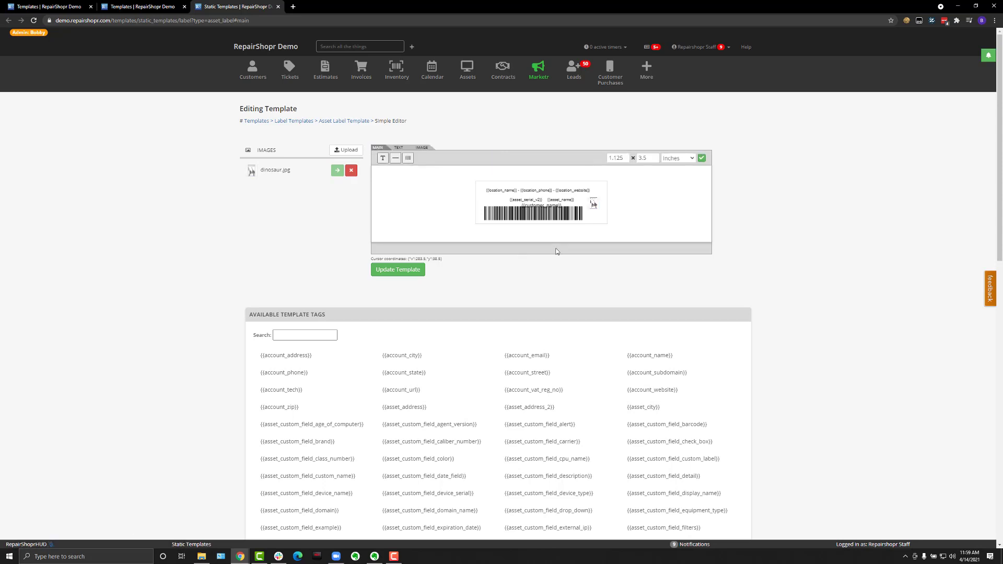
{"action": "left_click", "coordinate": [511, 219]}
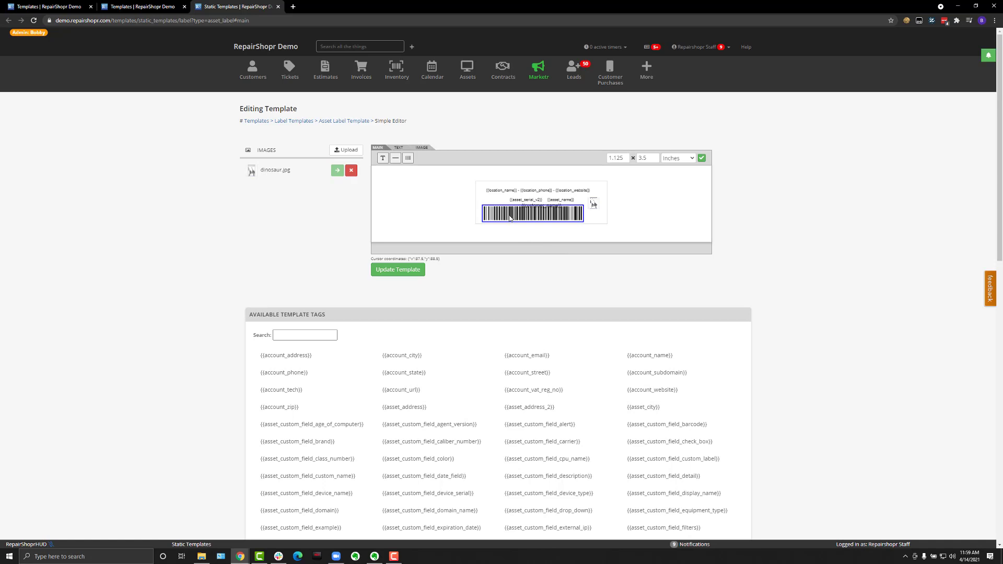
{"action": "key", "text": "Delete"}
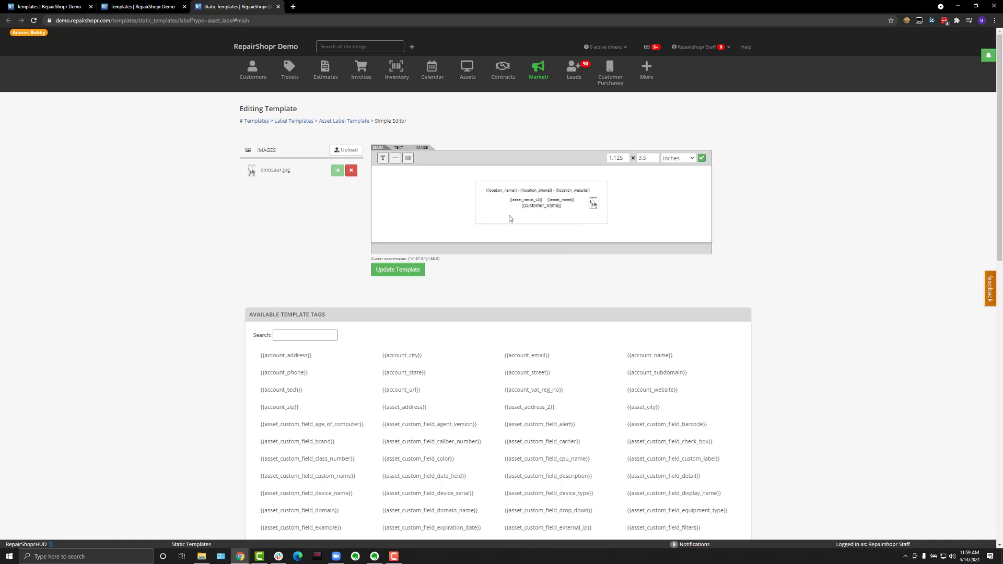
{"action": "left_click", "coordinate": [409, 158]}
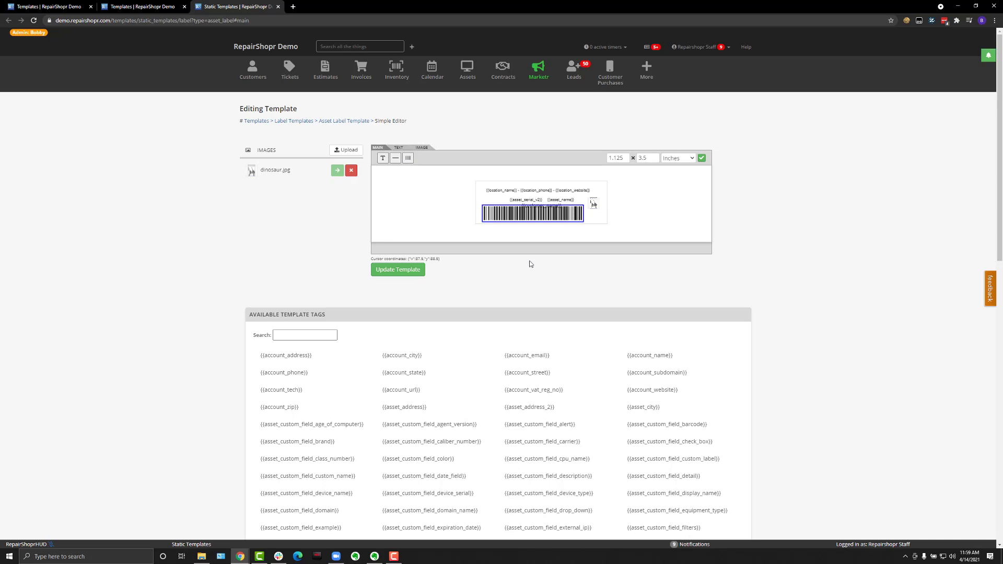
- Add a divider line across the label's top and a 'Hello World' text box
{"action": "left_click", "coordinate": [396, 159]}
{"action": "left_click_drag", "start_coordinate": [586, 219], "coordinate": [592, 189]}
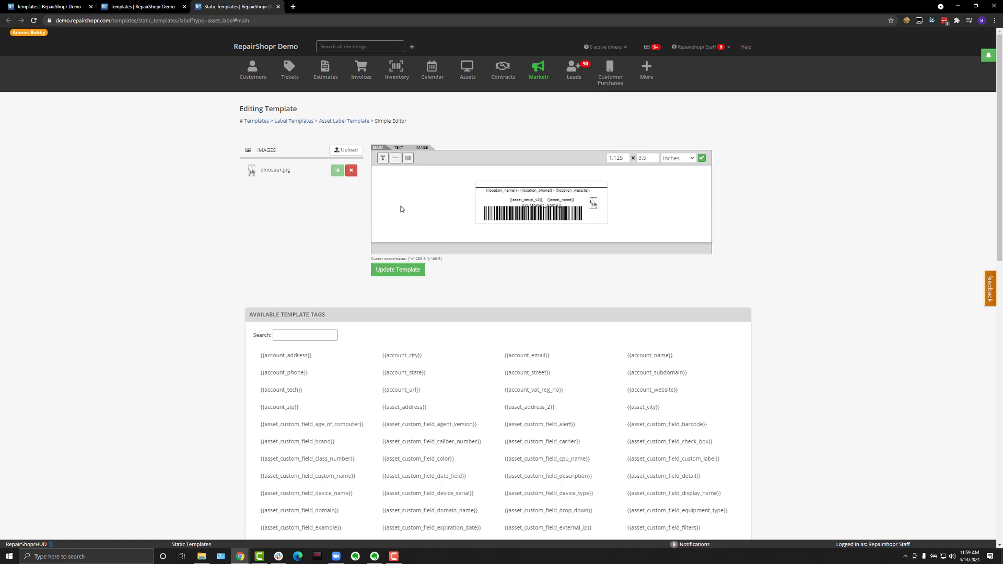
{"action": "left_click", "coordinate": [382, 158]}
{"action": "type", "text": "Hello World"}
{"action": "left_click_drag", "start_coordinate": [261, 314], "coordinate": [400, 331]}
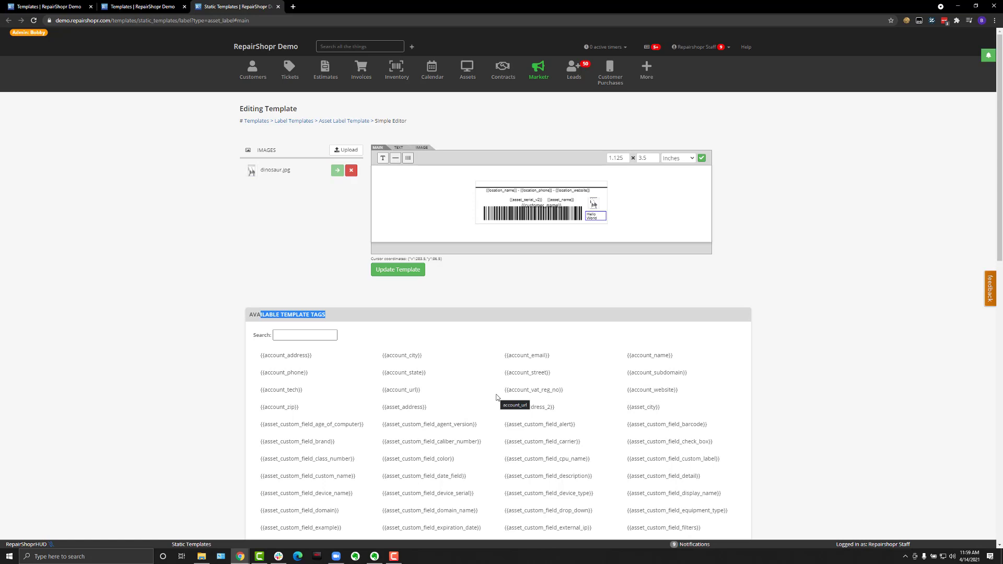
- Select the location line and scroll through the Available Template Tags list
{"action": "left_click", "coordinate": [533, 194]}
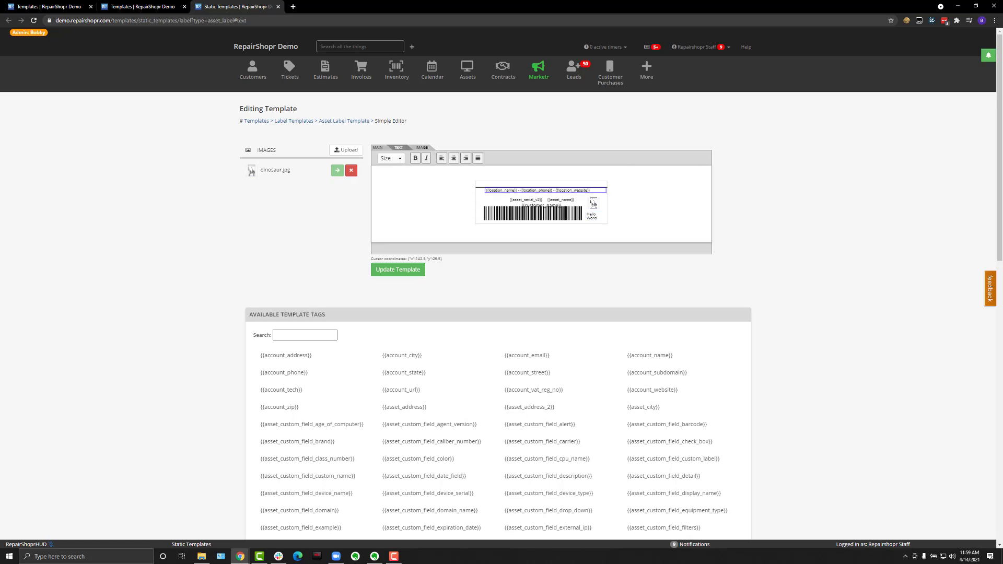
{"action": "scroll", "coordinate": [426, 397], "scroll_direction": "down", "scroll_amount": 1}
{"action": "scroll", "coordinate": [426, 397], "scroll_direction": "down", "scroll_amount": 8}
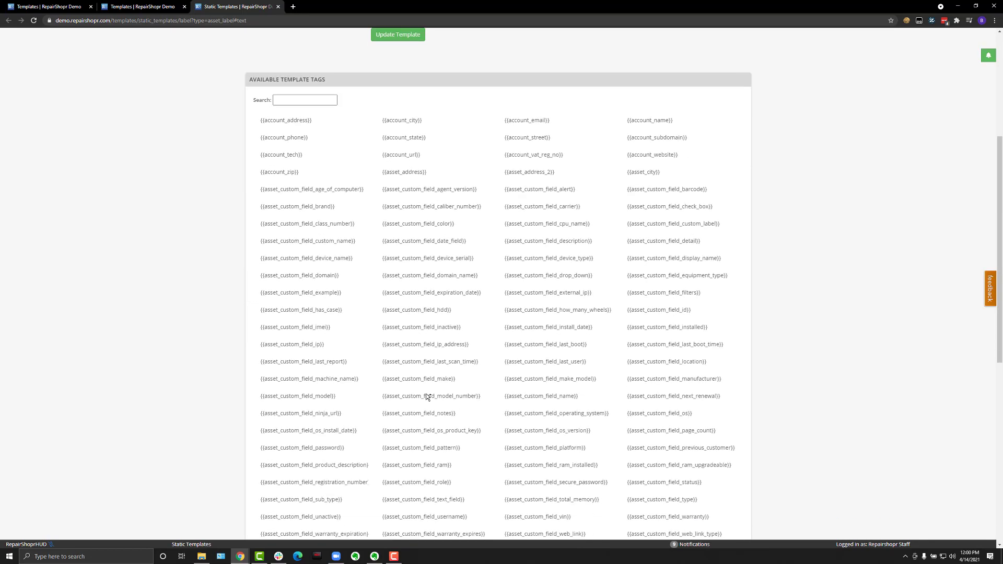
{"action": "scroll", "coordinate": [422, 387], "scroll_direction": "up", "scroll_amount": 5}
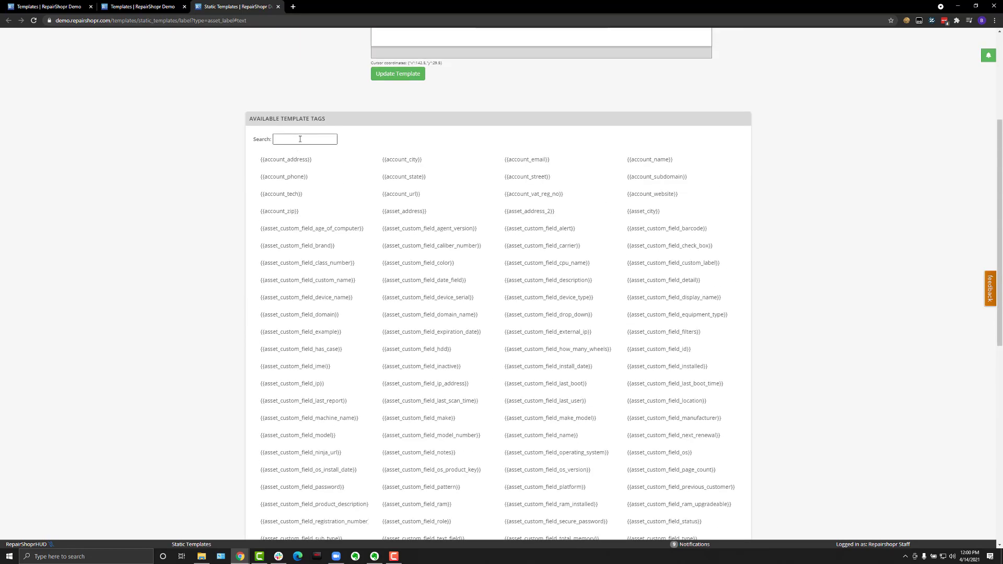
{"action": "scroll", "coordinate": [501, 360], "scroll_direction": "down", "scroll_amount": 2}
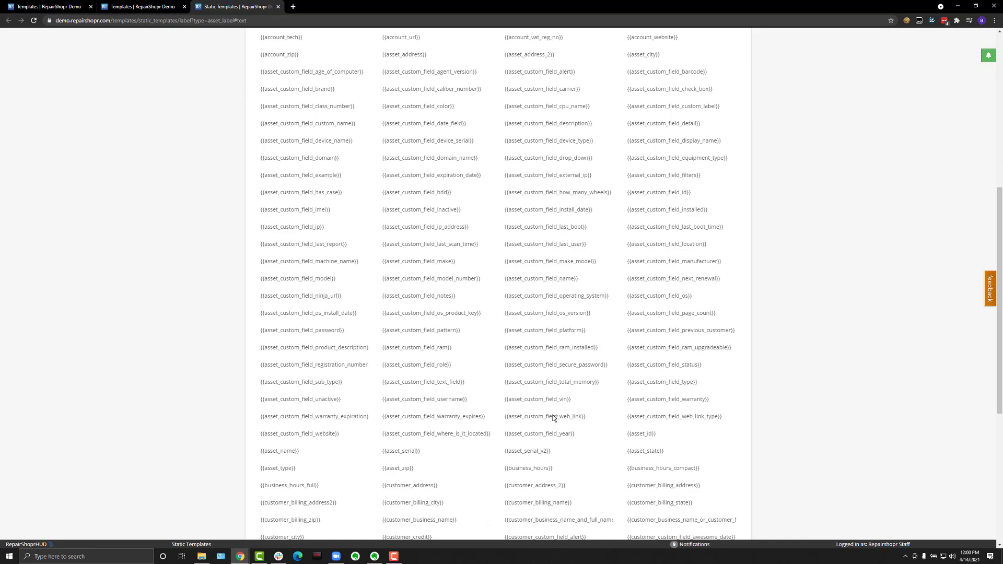
{"action": "scroll", "coordinate": [553, 417], "scroll_direction": "down", "scroll_amount": 3}
{"action": "scroll", "coordinate": [555, 421], "scroll_direction": "down", "scroll_amount": 2}
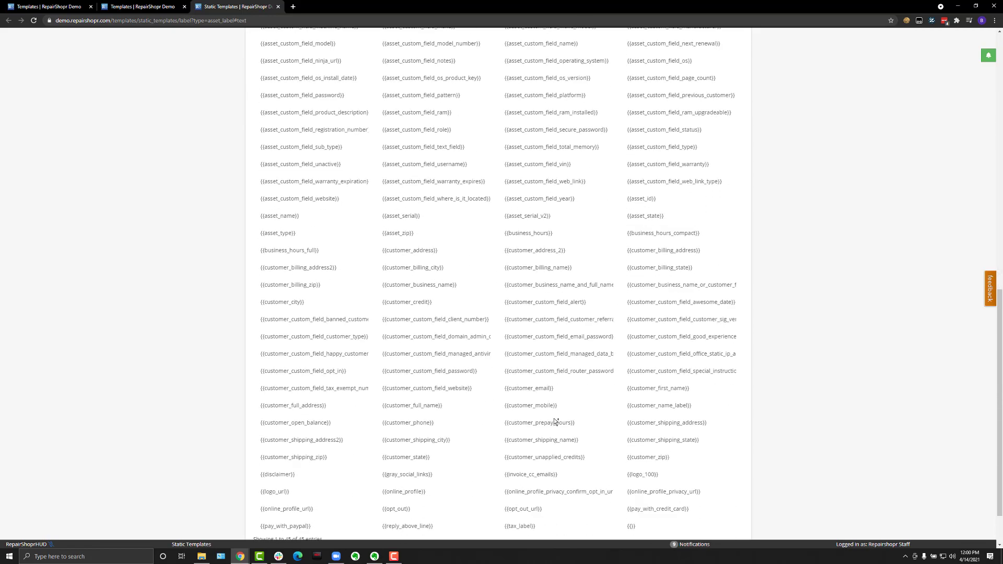
{"action": "scroll", "coordinate": [556, 418], "scroll_direction": "up", "scroll_amount": 9}
{"action": "scroll", "coordinate": [555, 421], "scroll_direction": "up", "scroll_amount": 2}
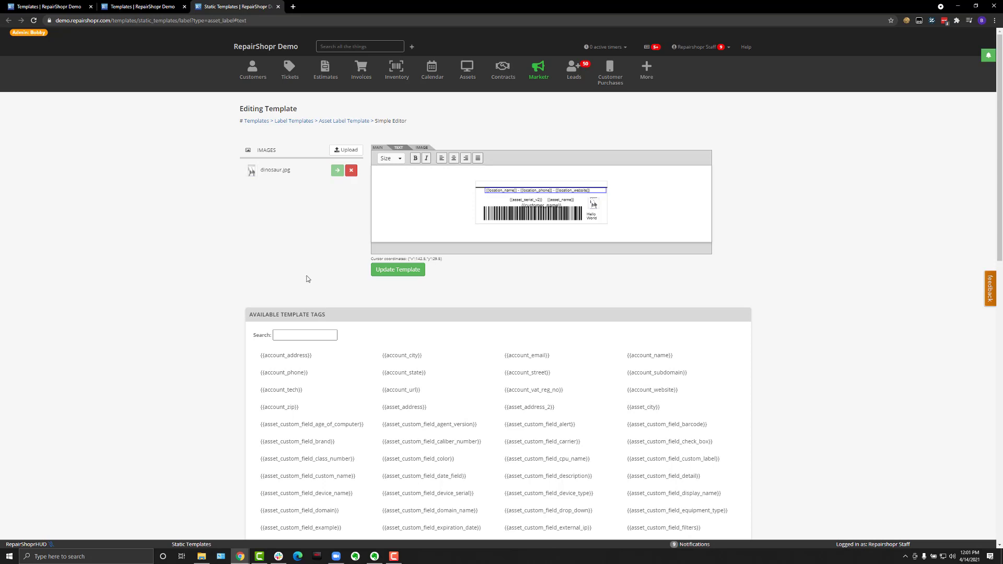
- Set the location line in bold, leaving its font size unchanged
{"action": "left_click", "coordinate": [400, 161]}
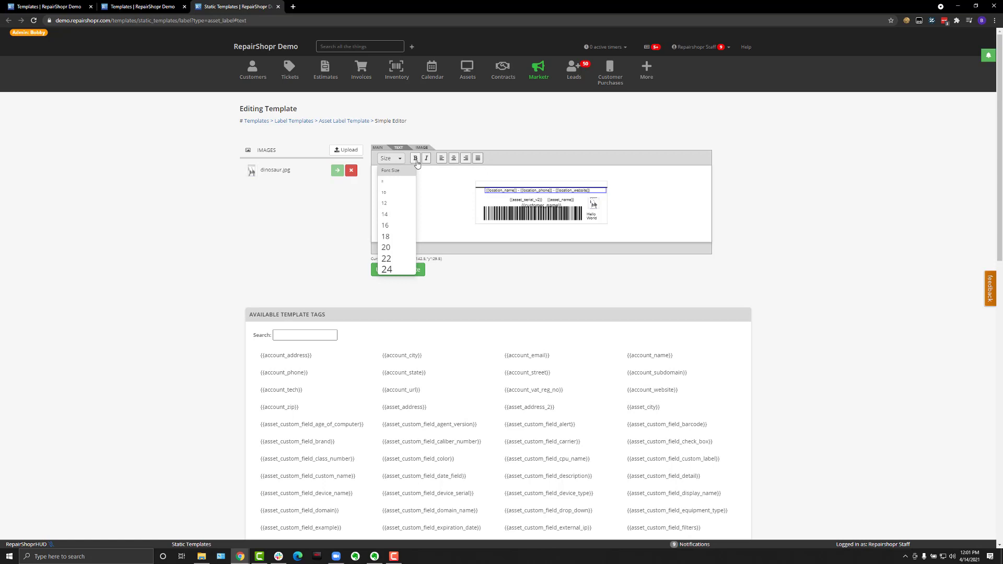
{"action": "left_click", "coordinate": [416, 159]}
{"action": "left_click", "coordinate": [426, 159]}
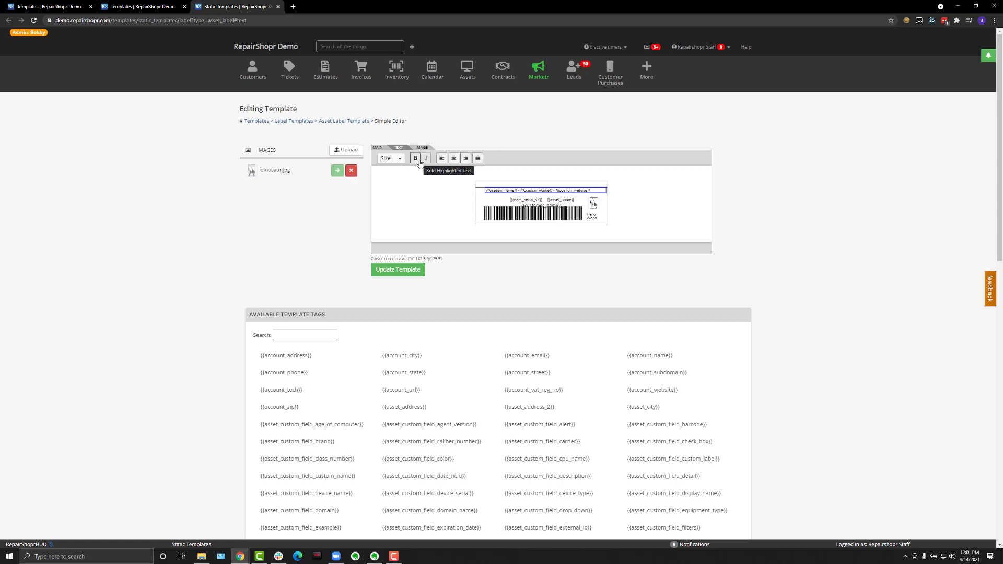
{"action": "left_click", "coordinate": [416, 159]}
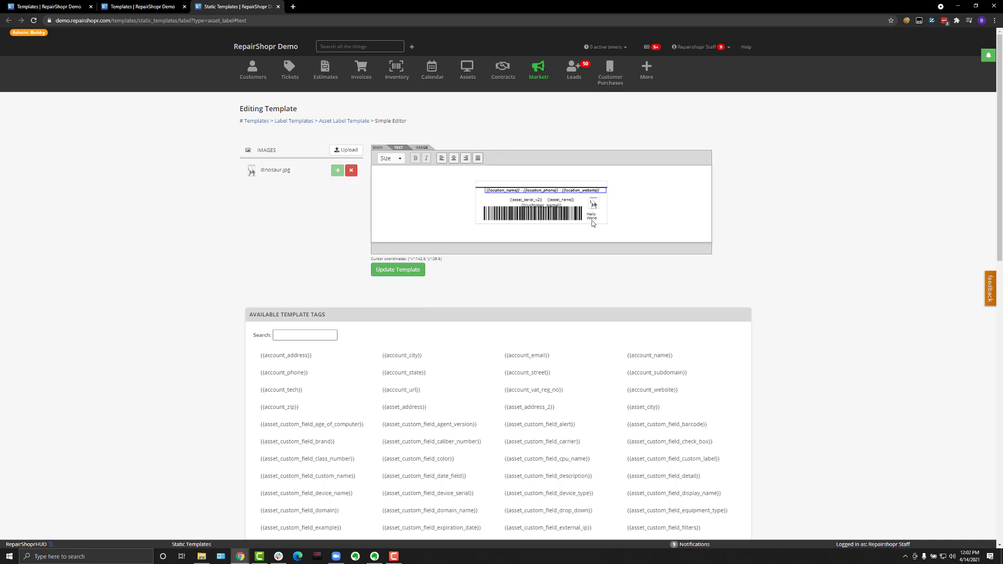
- Change the 1.125-inch label dimension to 6 inches, keeping inches as the unit
{"action": "left_click", "coordinate": [378, 151]}
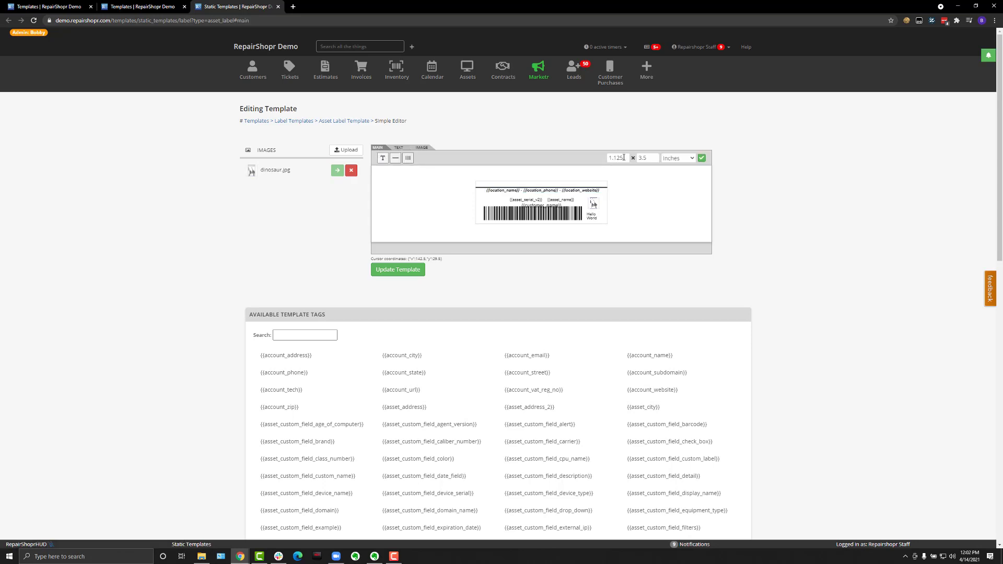
{"action": "left_click_drag", "start_coordinate": [627, 157], "coordinate": [603, 160]}
{"action": "left_click", "coordinate": [669, 160]}
{"action": "left_click", "coordinate": [669, 163]}
{"action": "left_click", "coordinate": [627, 158]}
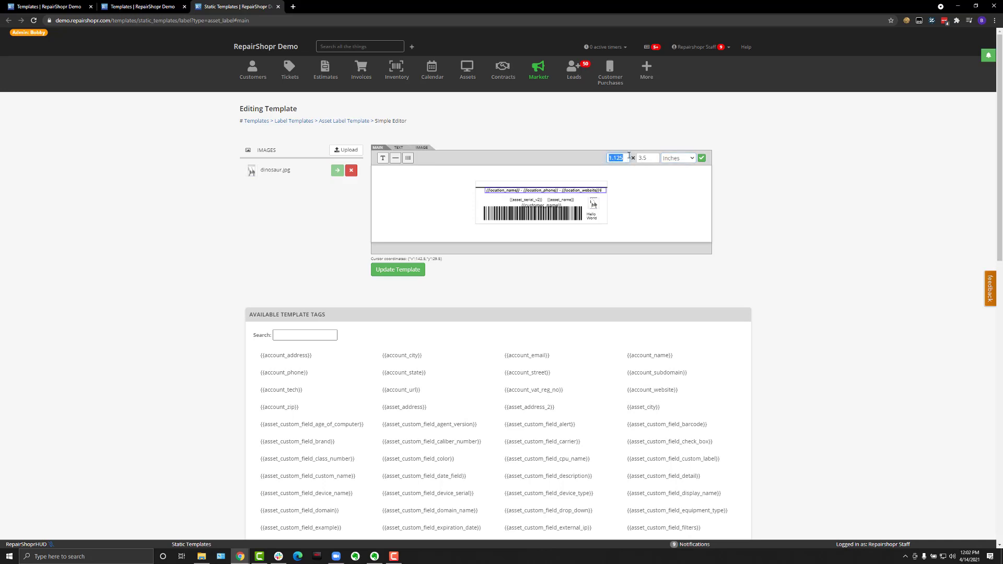
{"action": "key", "text": "BackSpace"}
{"action": "key", "text": "BackSpace"}
{"action": "key", "text": "BackSpace"}
{"action": "key", "text": "BackSpace"}
{"action": "key", "text": "BackSpace"}
{"action": "type", "text": "6"}
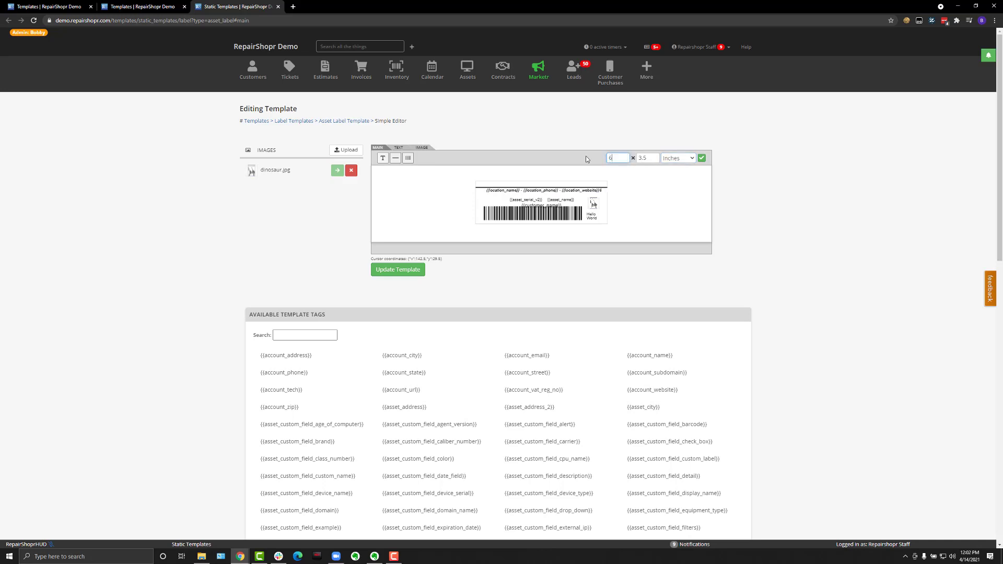
{"action": "left_click", "coordinate": [702, 158]}
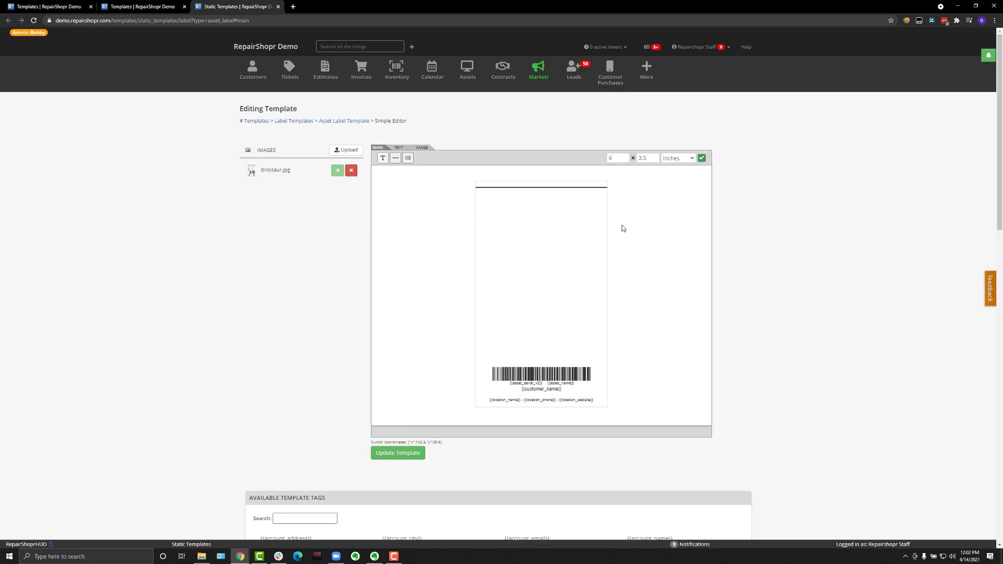
- Restore the label dimension from 6 back to 1.125 inches
{"action": "left_click", "coordinate": [618, 159]}
{"action": "key", "text": "BackSpace"}
{"action": "type", "text": "1.125"}
{"action": "left_click", "coordinate": [703, 159]}
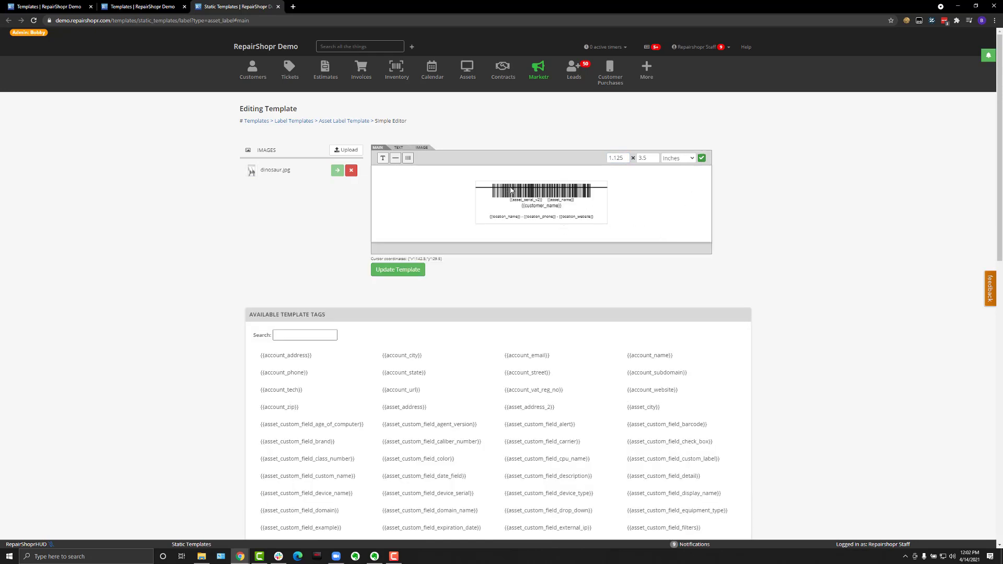